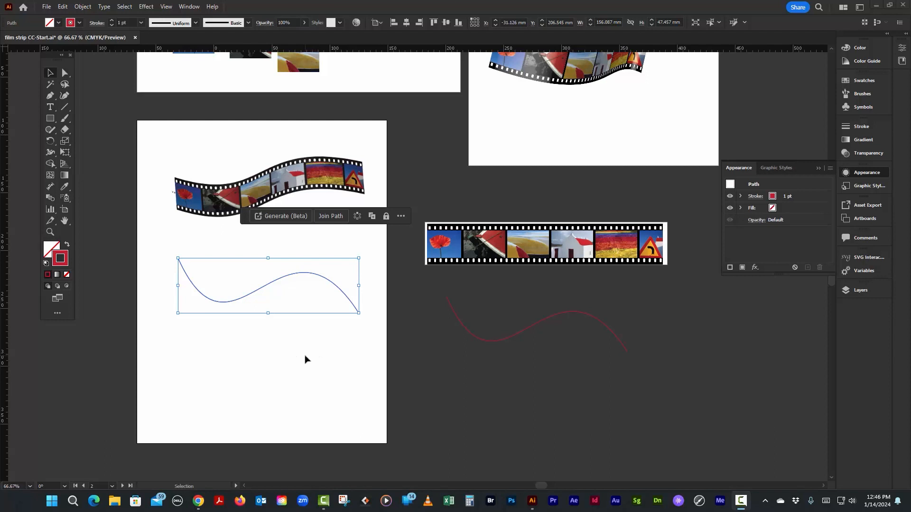
Step: Extrude the wavy red path on the artboard with the 3D Extrude & Bevel effect at a depth of 35 mm
left_click(306, 357)
left_click(279, 281)
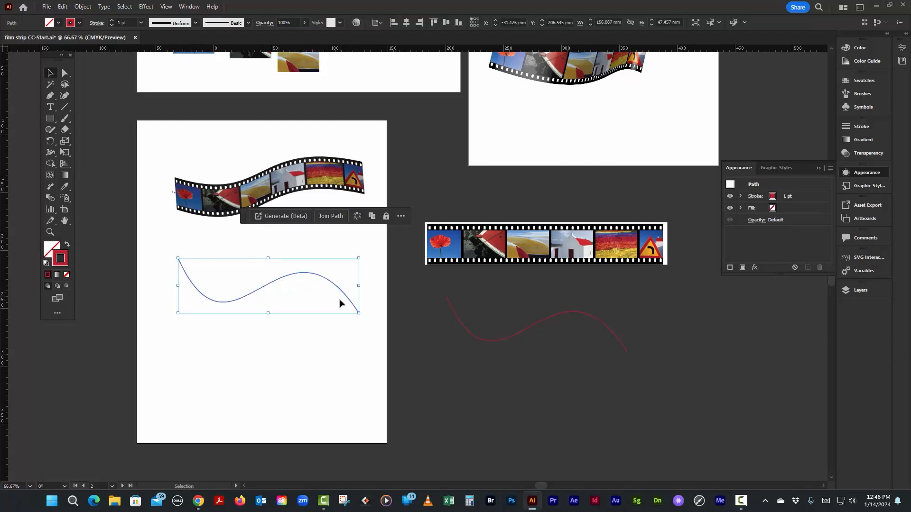
left_click(147, 8)
mouse_move(169, 61)
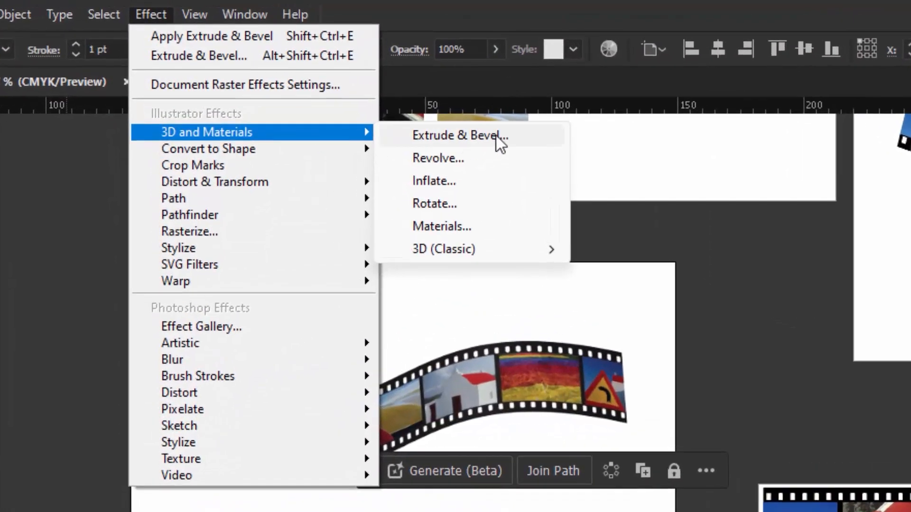
left_click(496, 136)
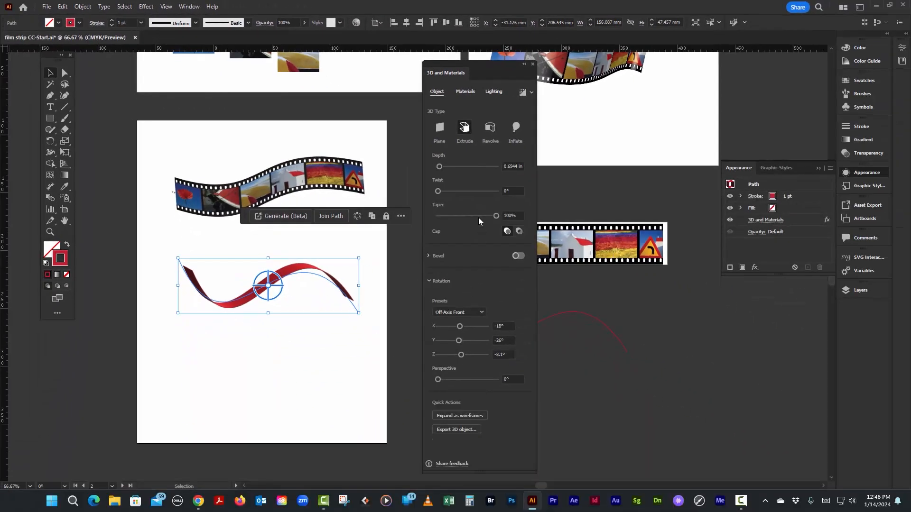
left_click(504, 166)
type("35m")
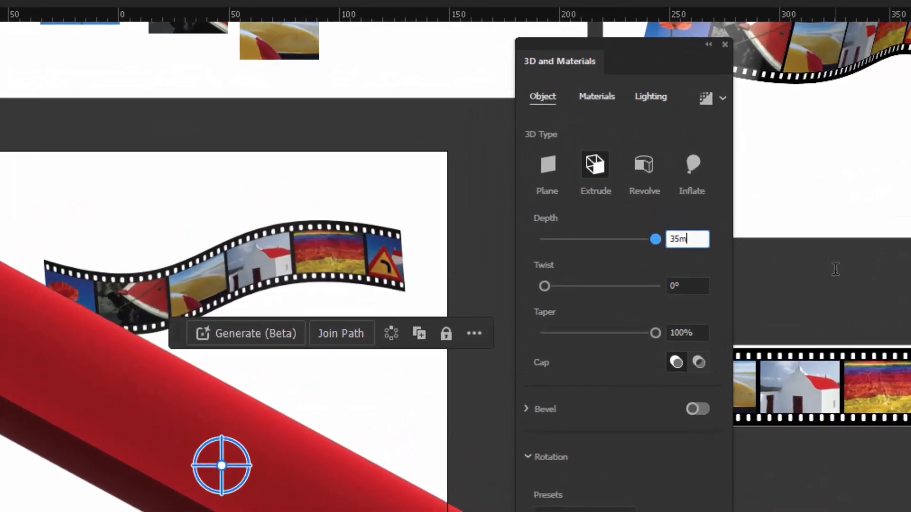
type("m")
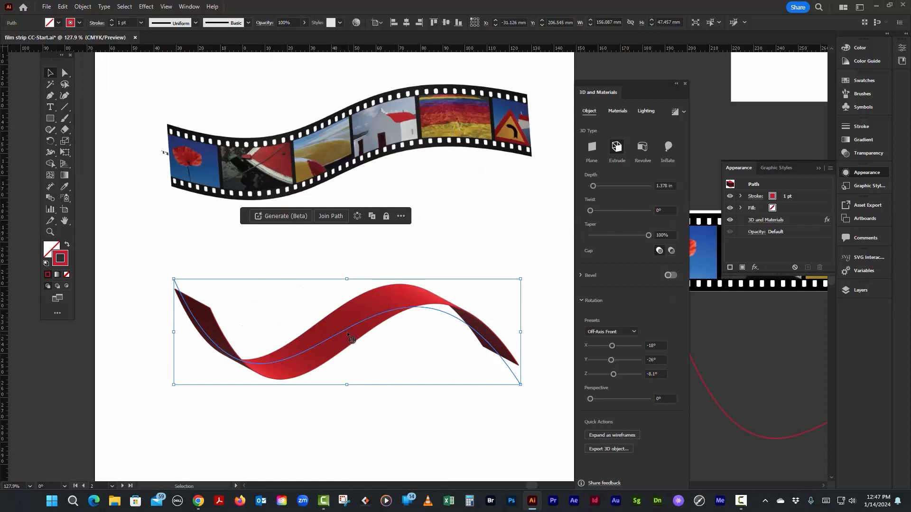
Step: Rotate the extruded ribbon in 3D so its broad face points forward as a gently waving band
left_click_drag(351, 340, 350, 380)
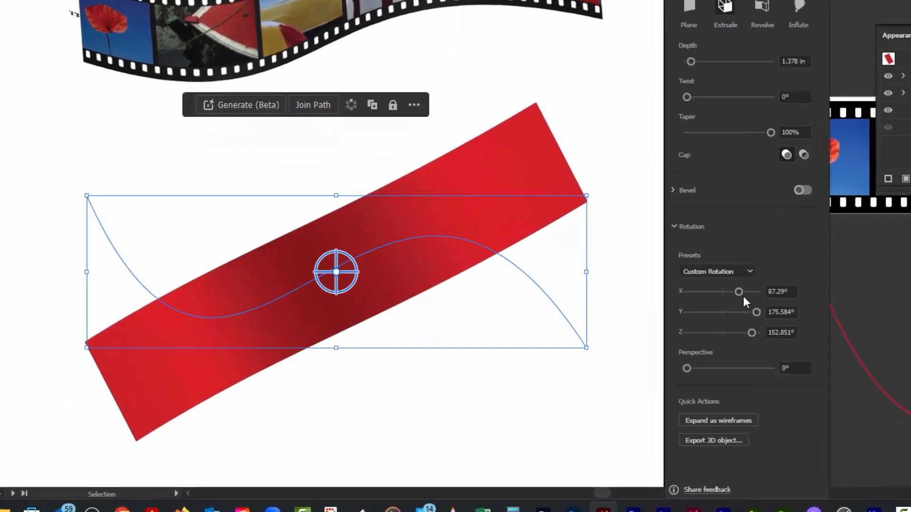
mouse_move(803, 261)
left_mouse_down()
mouse_move(795, 260)
mouse_move(824, 285)
mouse_move(814, 285)
mouse_move(811, 309)
mouse_move(824, 311)
left_mouse_up()
left_click_drag(803, 260, 799, 260)
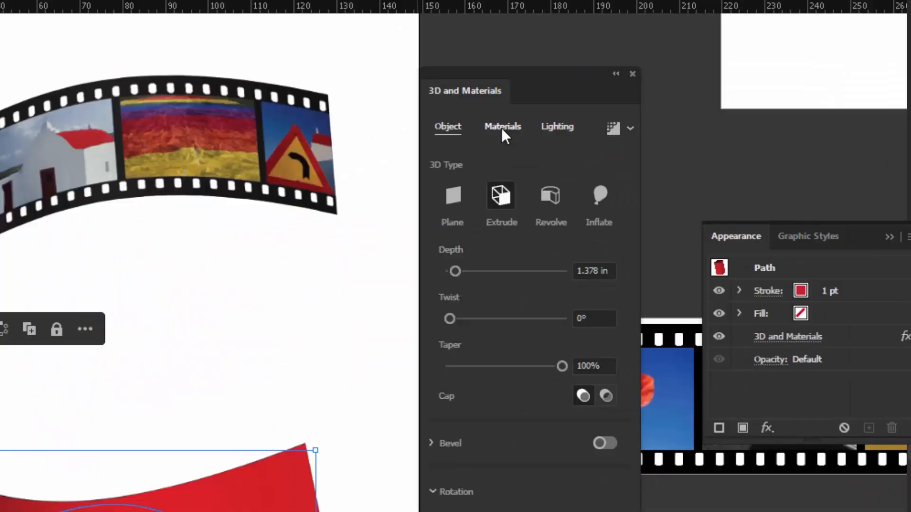
Step: Map the 35MM Cam graphic onto the surface of the extruded ribbon
left_click(502, 128)
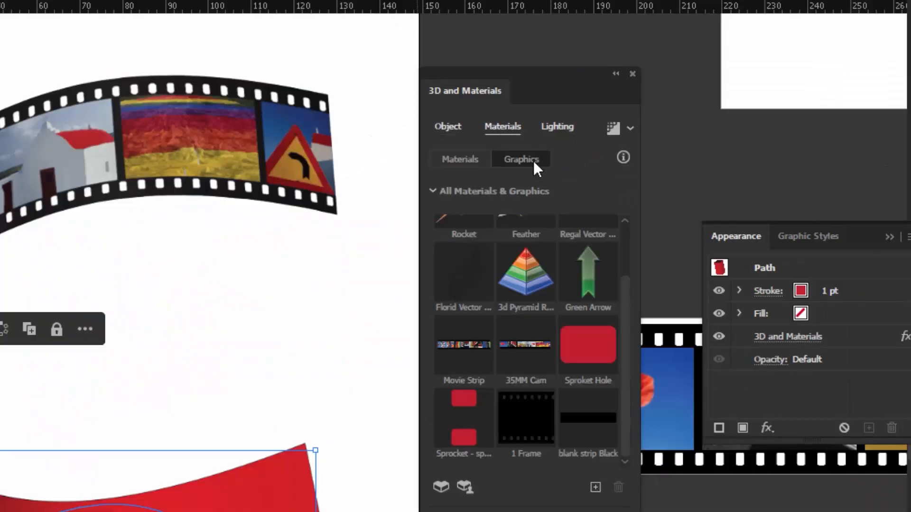
left_click(464, 160)
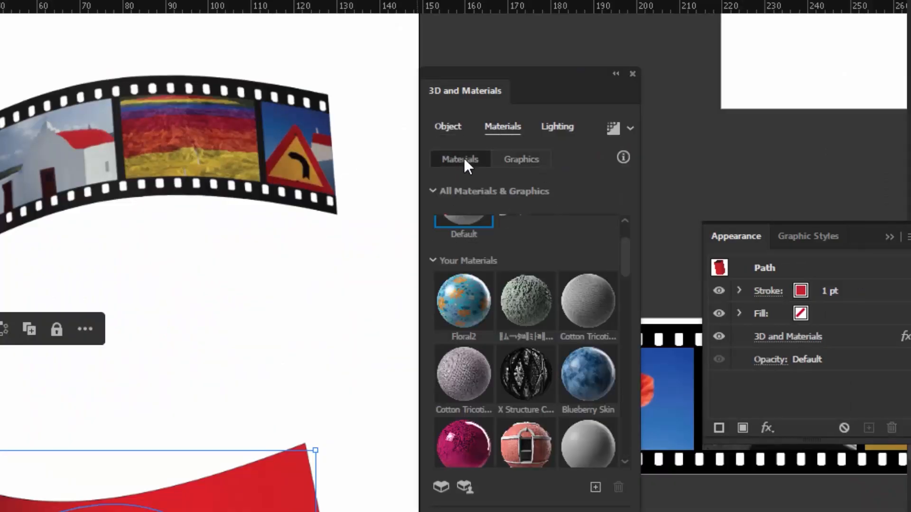
left_click(514, 157)
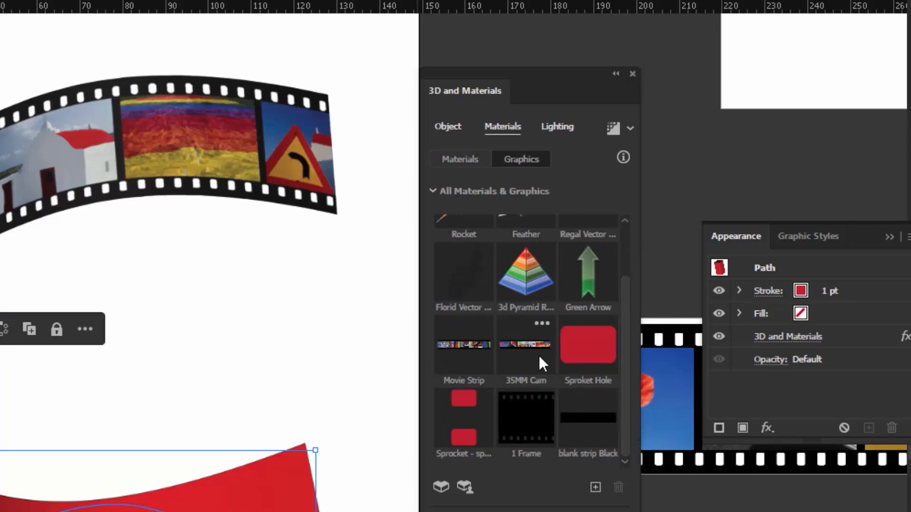
left_click(525, 356)
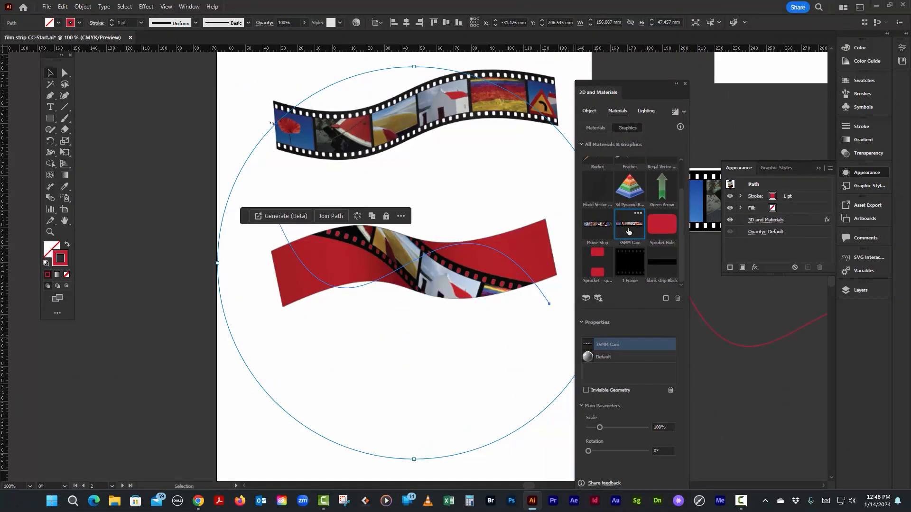
Step: Rotate the mapped film strip graphic to about 28° so that it runs along the ribbon
left_click_drag(629, 86, 660, 58)
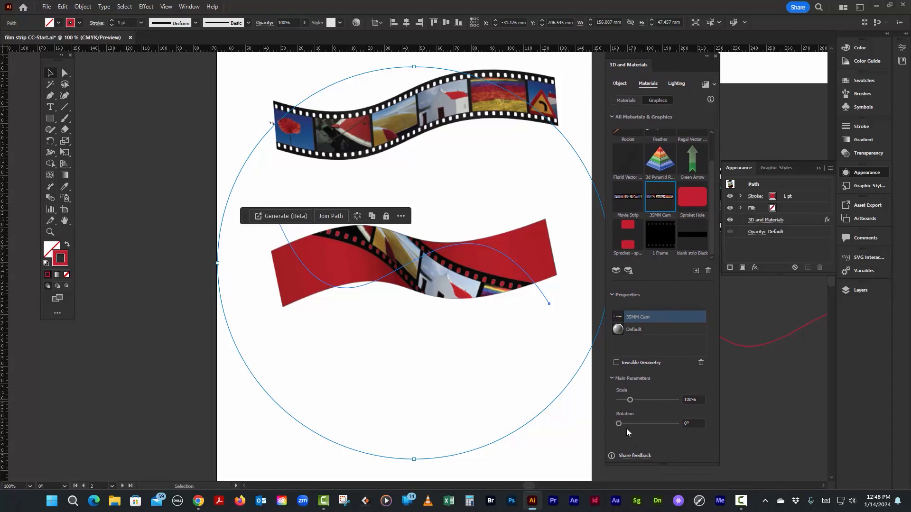
mouse_move(618, 424)
left_mouse_down()
mouse_move(643, 426)
mouse_move(630, 423)
left_mouse_up()
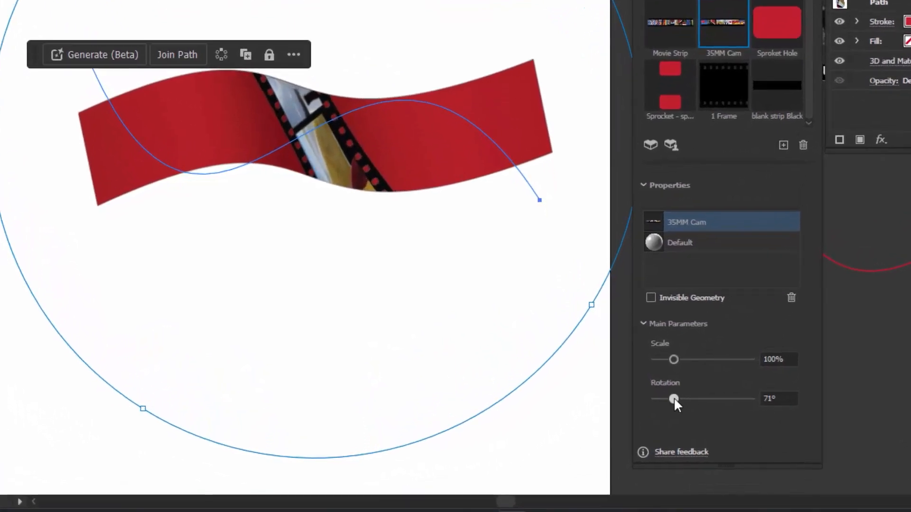
left_click_drag(673, 397, 672, 398)
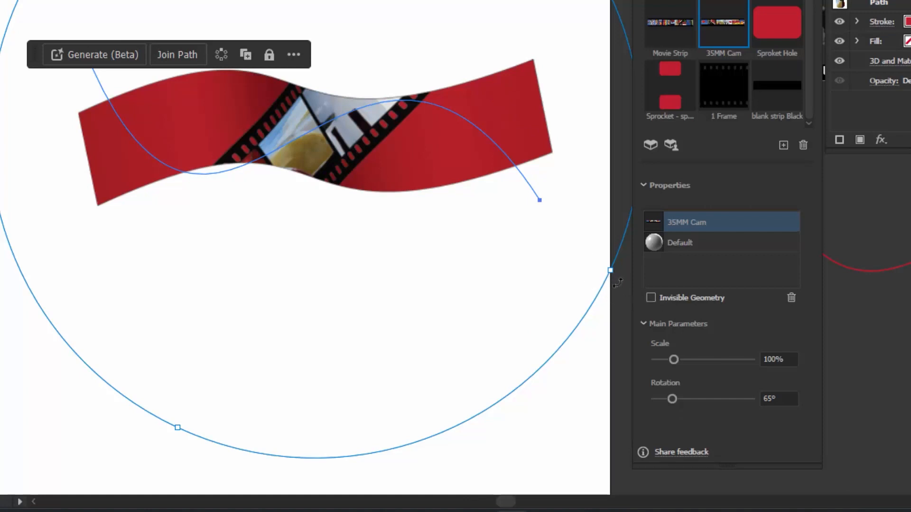
left_click_drag(617, 283, 467, 434)
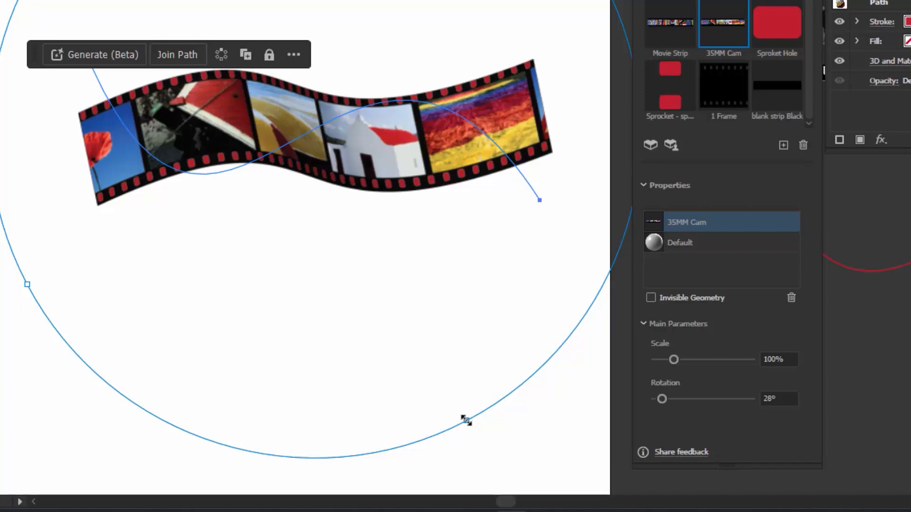
Step: Scale the mapped graphic to about 84.81%, shift it to the ribbon's centre and fine-tune its rotation to 29°
left_click_drag(465, 420, 434, 368)
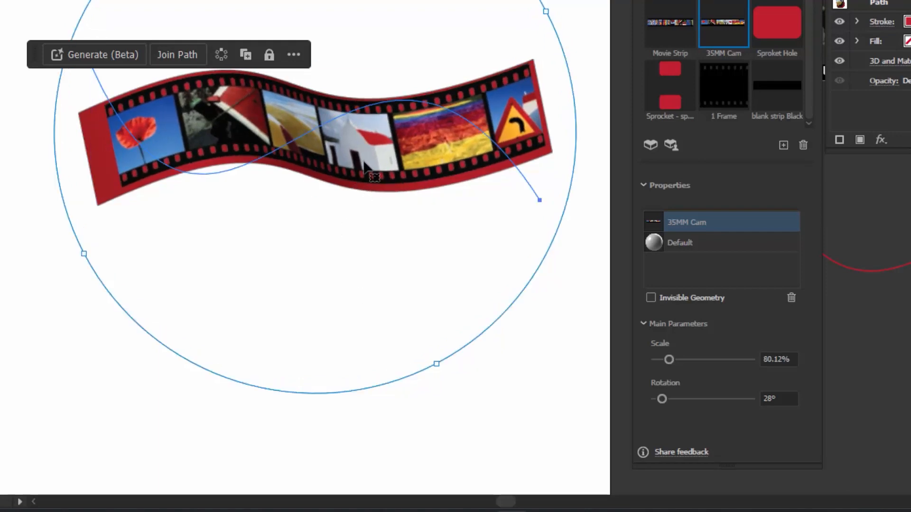
mouse_move(364, 163)
left_mouse_down()
mouse_move(343, 167)
mouse_move(357, 162)
left_mouse_up()
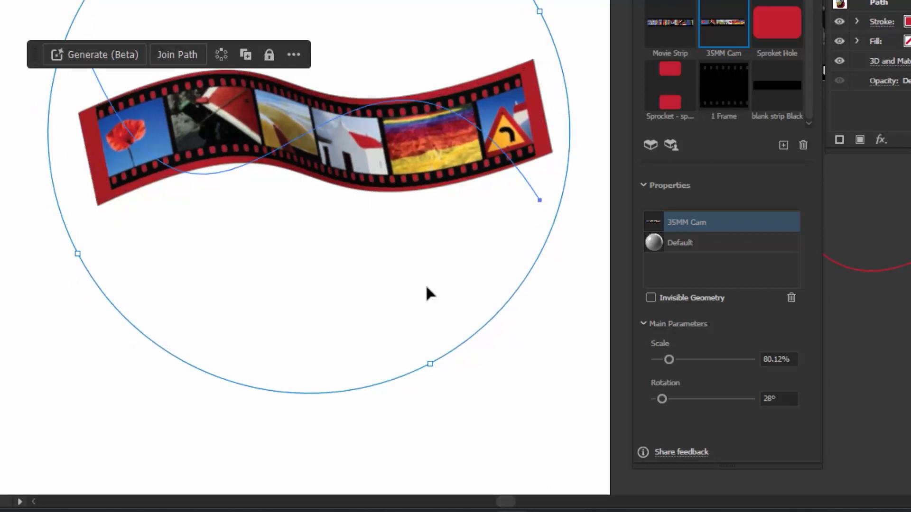
left_click(433, 364)
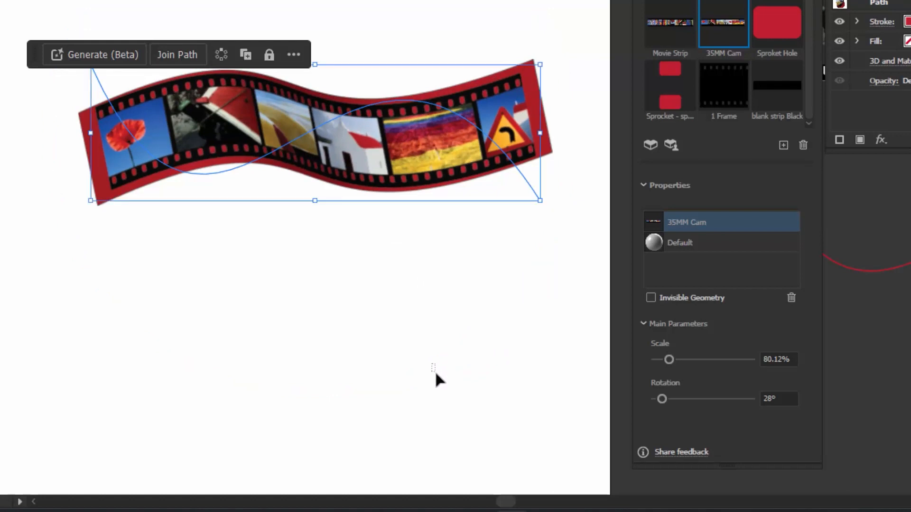
mouse_move(424, 352)
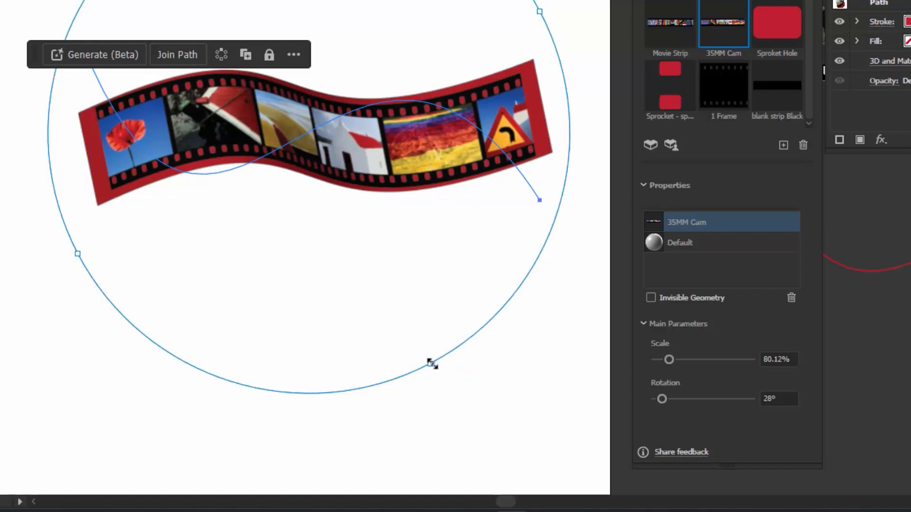
left_click_drag(432, 364, 438, 377)
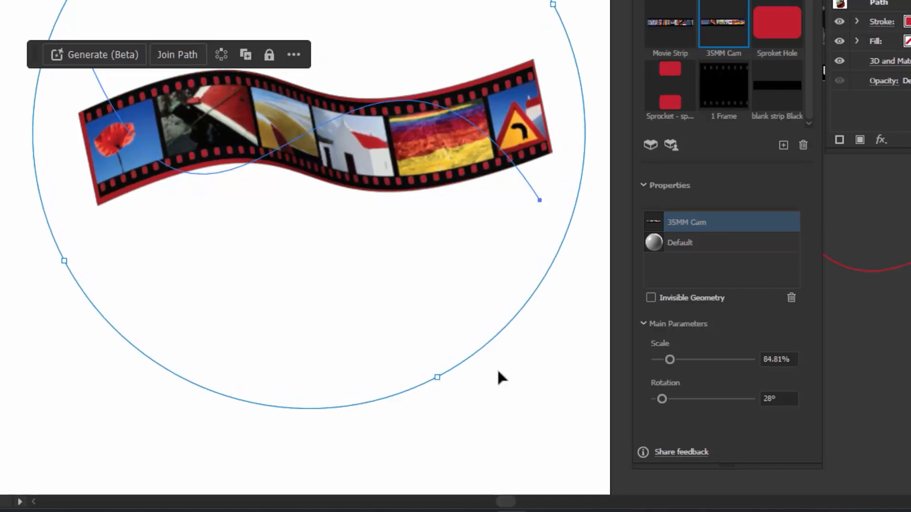
left_click_drag(445, 384, 450, 386)
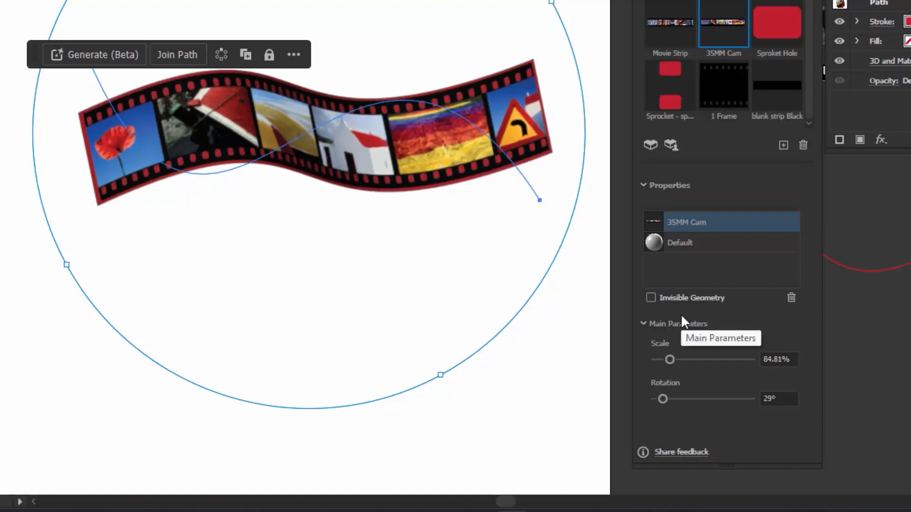
Step: Make the ribbon's red base geometry invisible and reposition Light 1 to about 151° rotation and 36° height
left_click(651, 297)
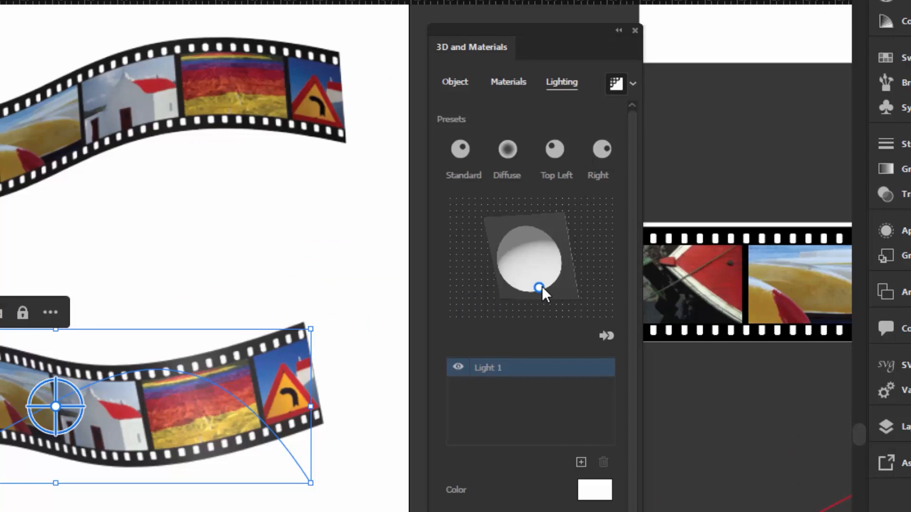
mouse_move(541, 286)
left_mouse_down()
mouse_move(524, 252)
mouse_move(536, 287)
left_mouse_up()
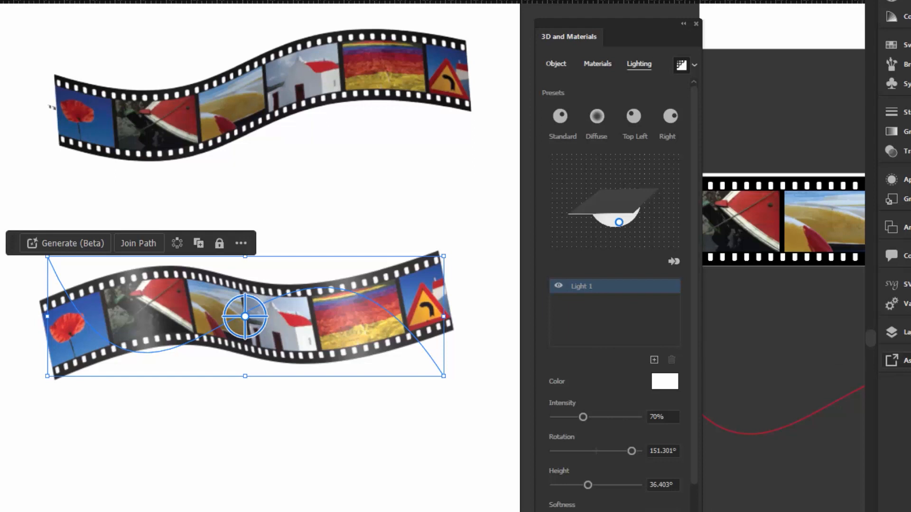
Step: Add the film strip ribbon to the assets for export and review the available file formats, keeping PNG
left_click(892, 360)
left_click_drag(736, 293, 508, 221)
left_click_drag(273, 327, 525, 293)
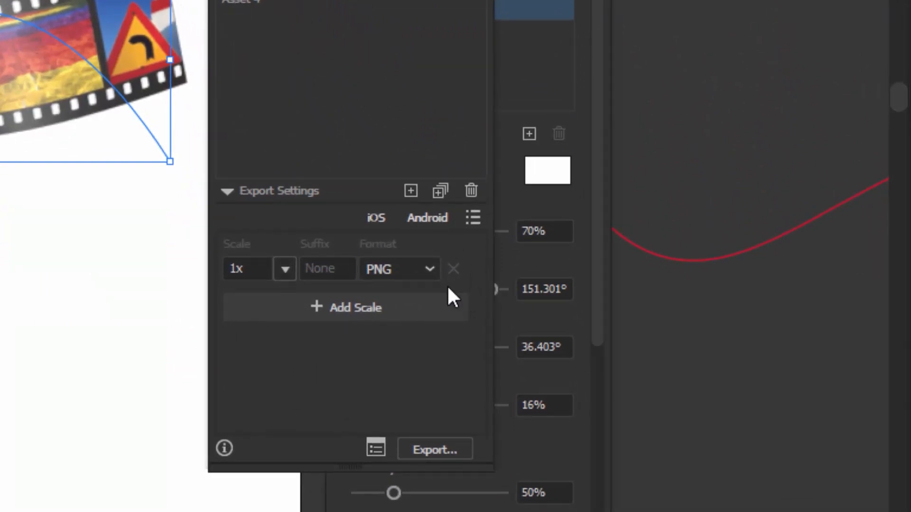
left_click(431, 268)
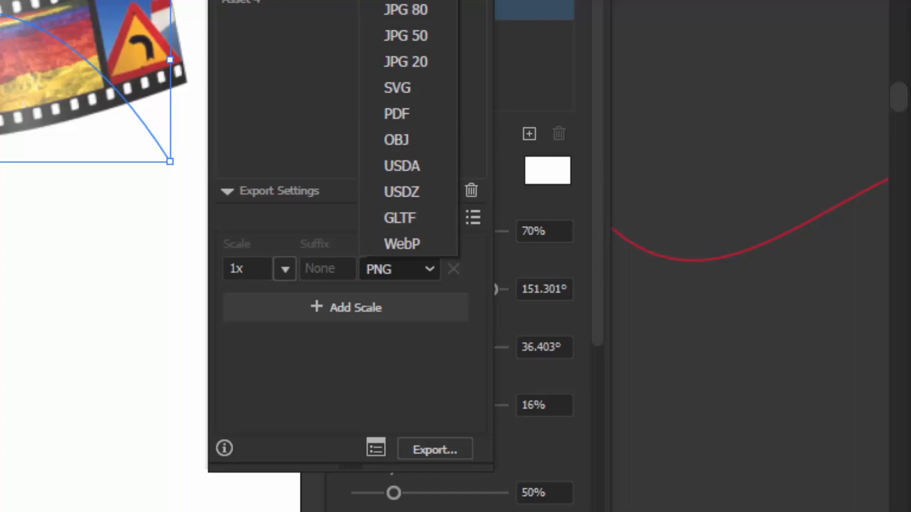
key("Escape")
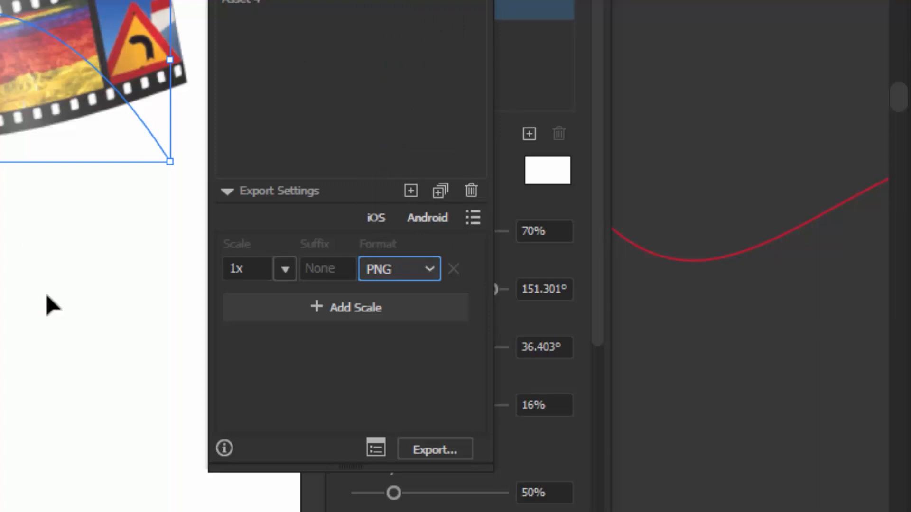